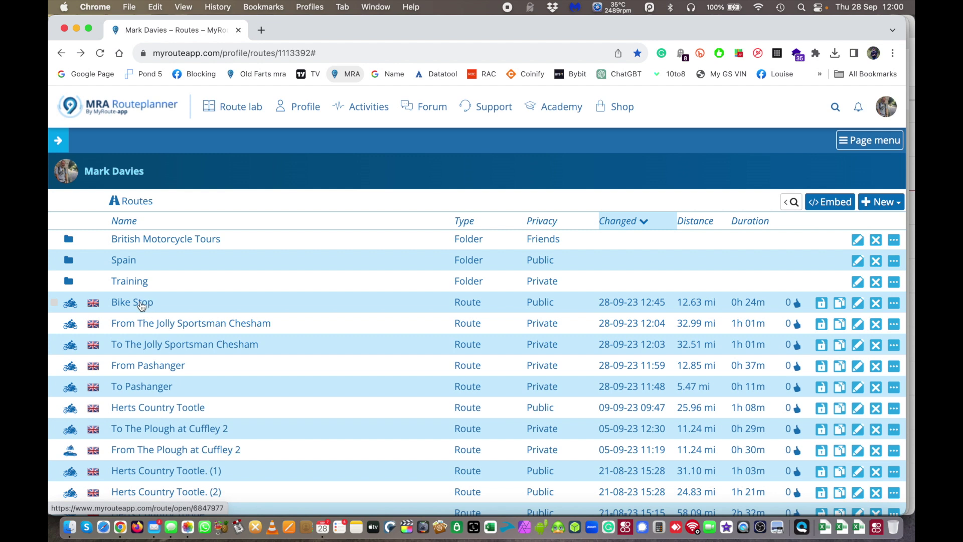
# - Duplicate the Bike Stop route and save the copy as 'Bike Stop Return'
pyautogui.click(142, 305)
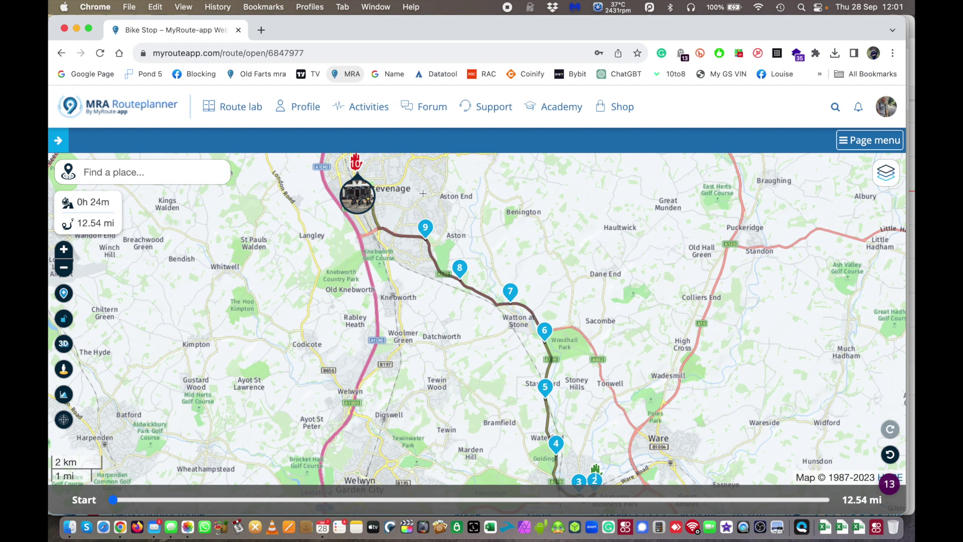
pyautogui.click(61, 53)
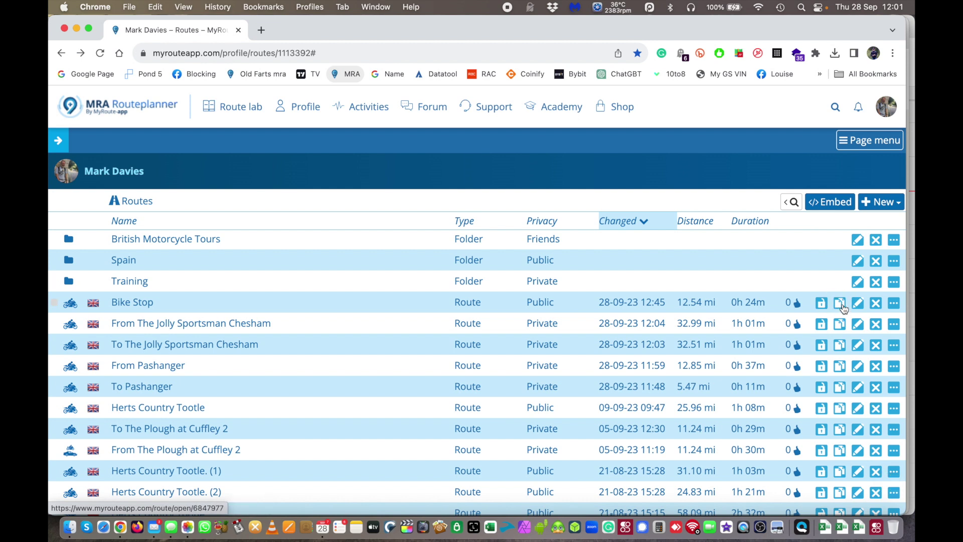
pyautogui.click(841, 304)
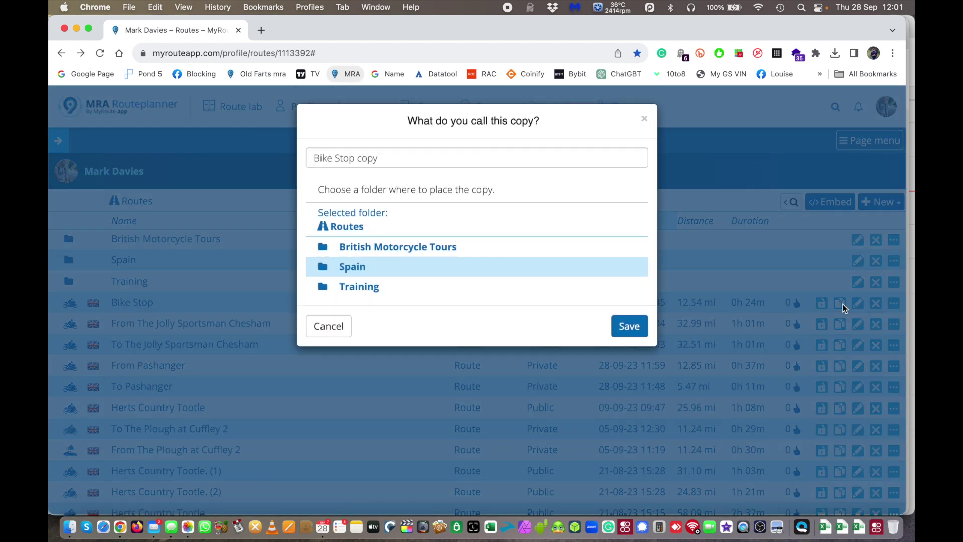
pyautogui.click(389, 157)
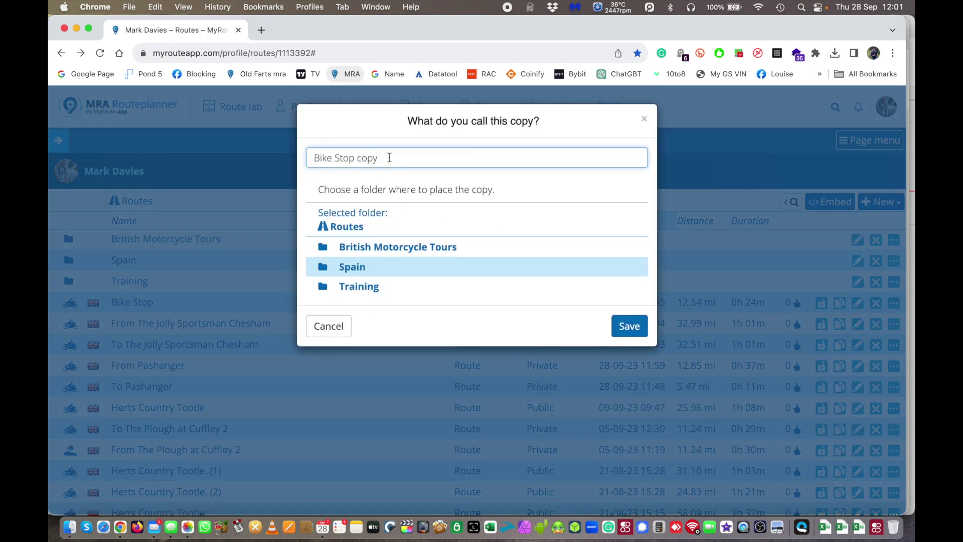
pyautogui.press('BackSpace')
pyautogui.write('Return')
pyautogui.click(627, 327)
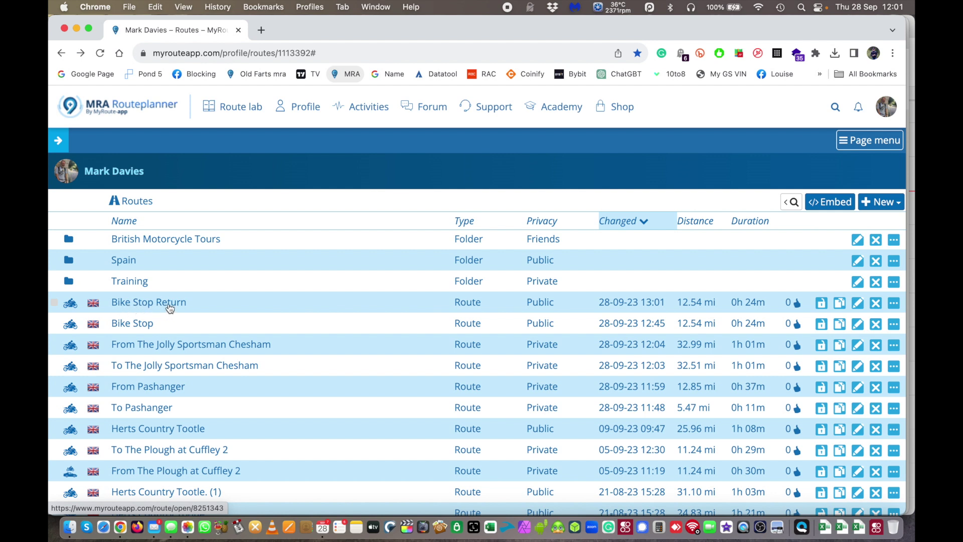
# - Reverse Bike Stop Return with the Toolkit's Reverse route utility, making it 12.89 mi
pyautogui.click(170, 306)
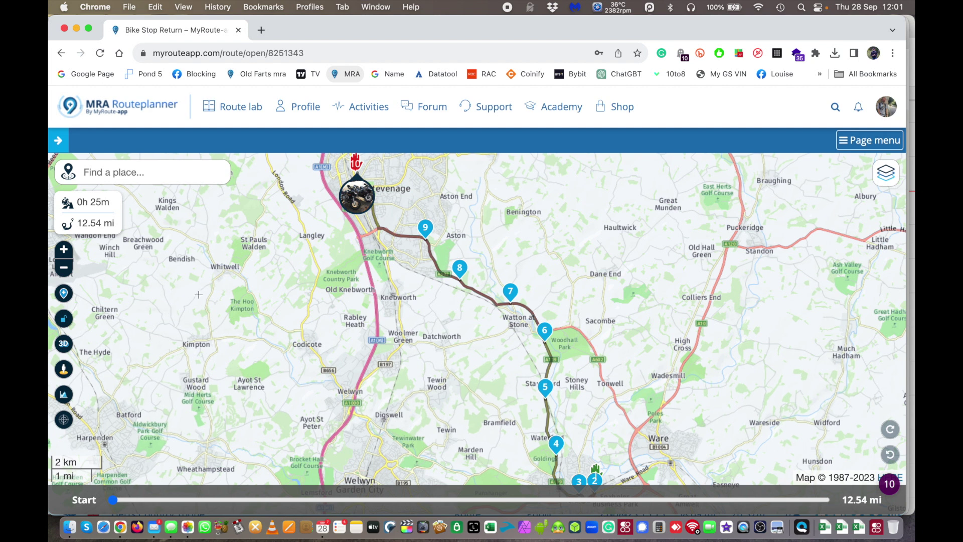
pyautogui.click(868, 143)
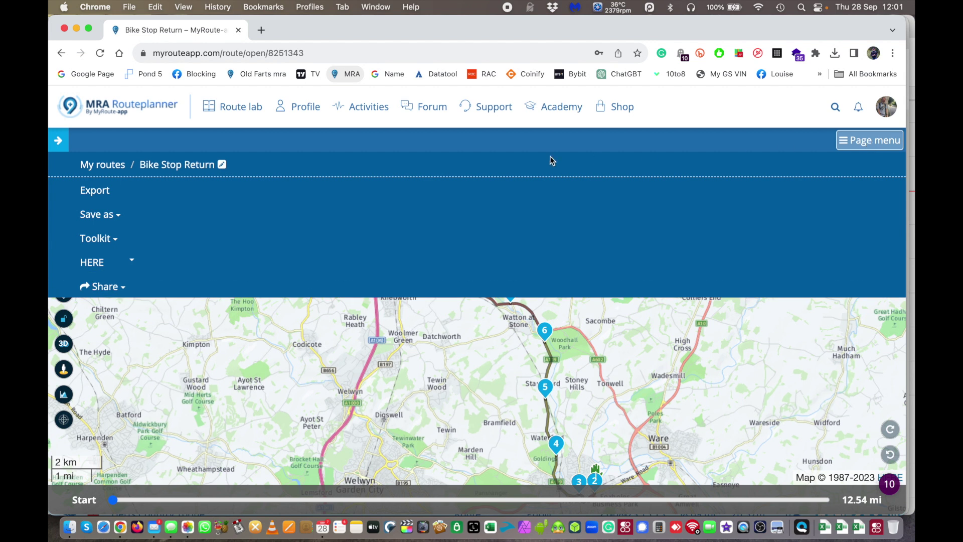
pyautogui.click(115, 215)
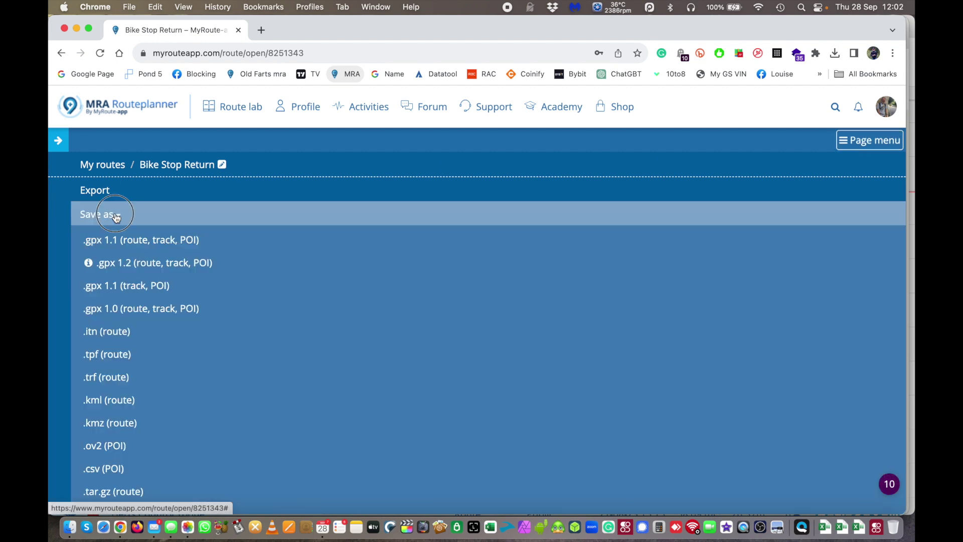
pyautogui.click(114, 216)
pyautogui.click(117, 241)
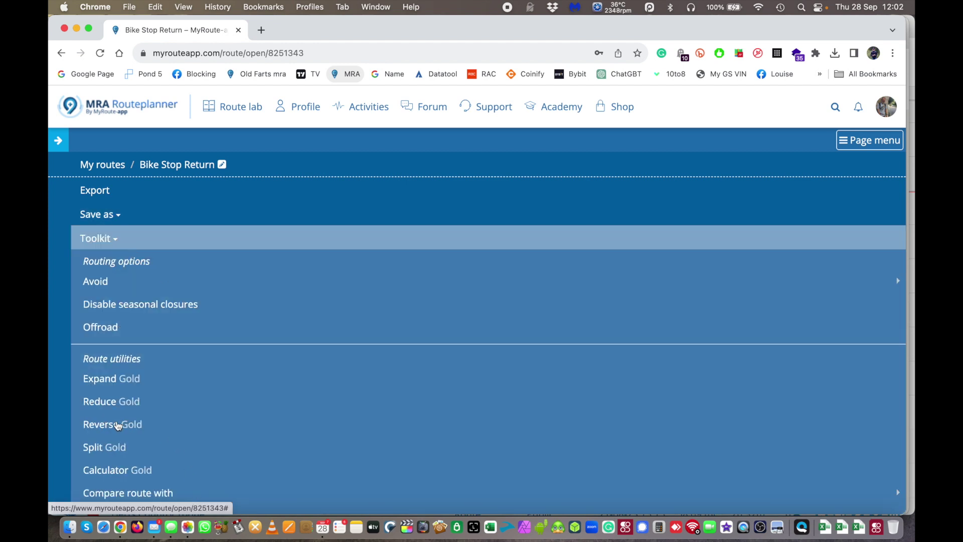
pyautogui.click(113, 426)
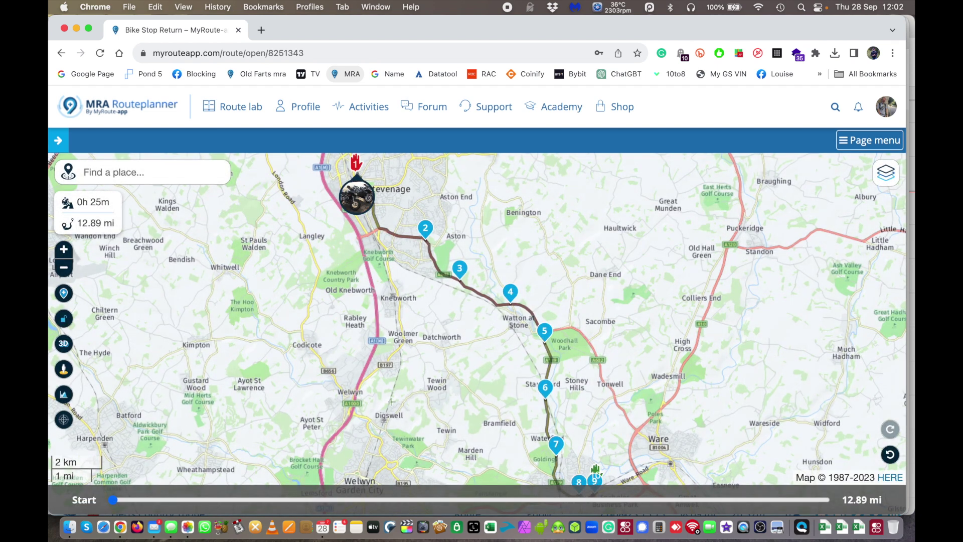
pyautogui.moveTo(573, 214); pyautogui.dragTo(709, 355)
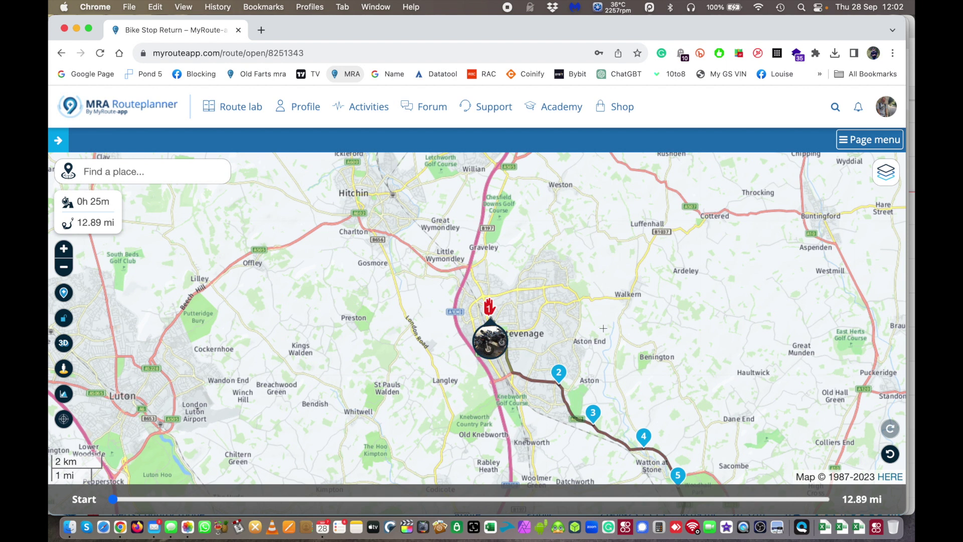
pyautogui.click(492, 345)
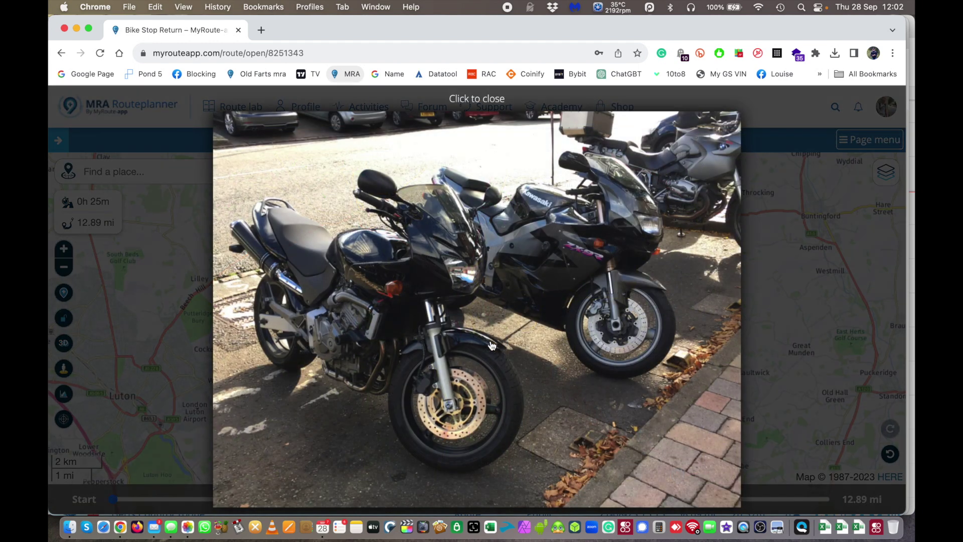
pyautogui.click(540, 312)
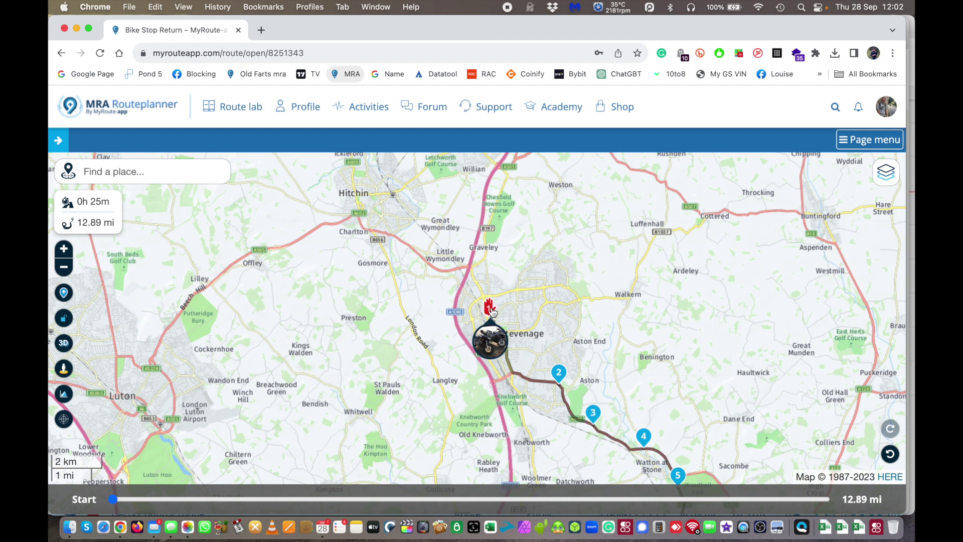
pyautogui.moveTo(492, 312)
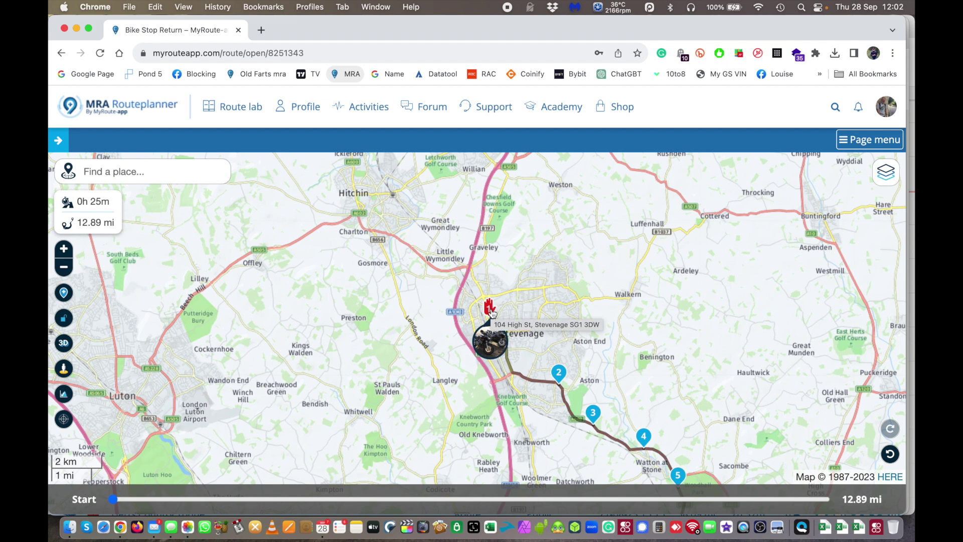
pyautogui.moveTo(640, 349); pyautogui.dragTo(350, 96)
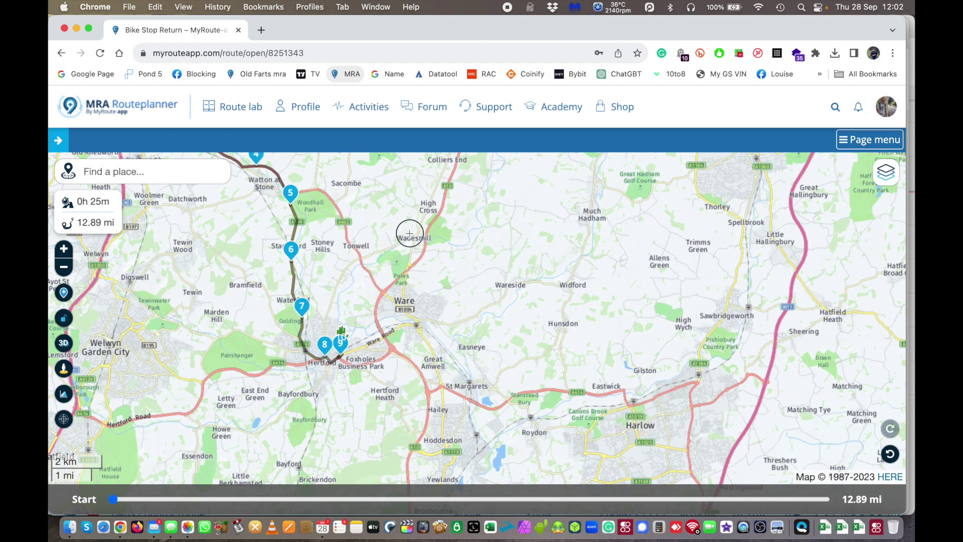
pyautogui.moveTo(408, 230); pyautogui.dragTo(732, 527)
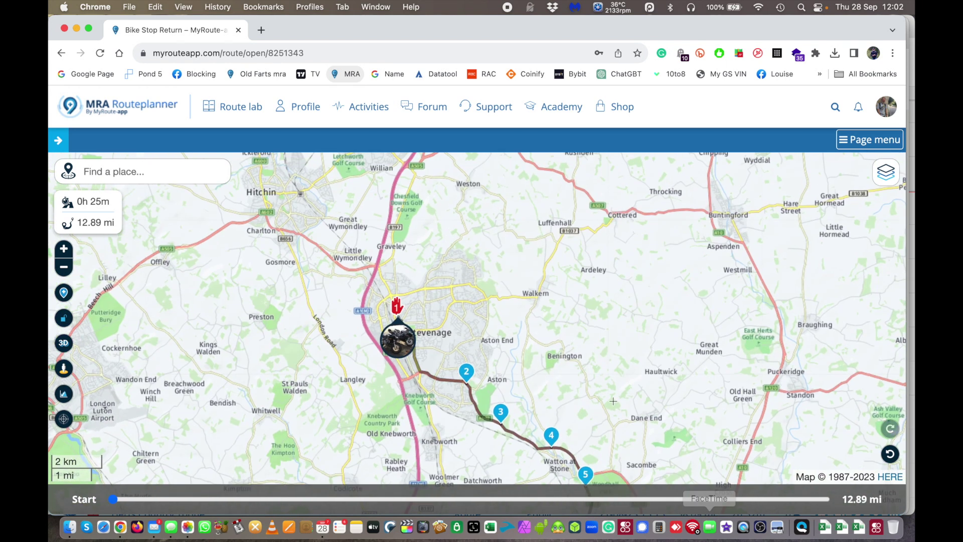
# - Colour waypoint 1 in Stevenage green and confirm it as the starting point
pyautogui.click(399, 309)
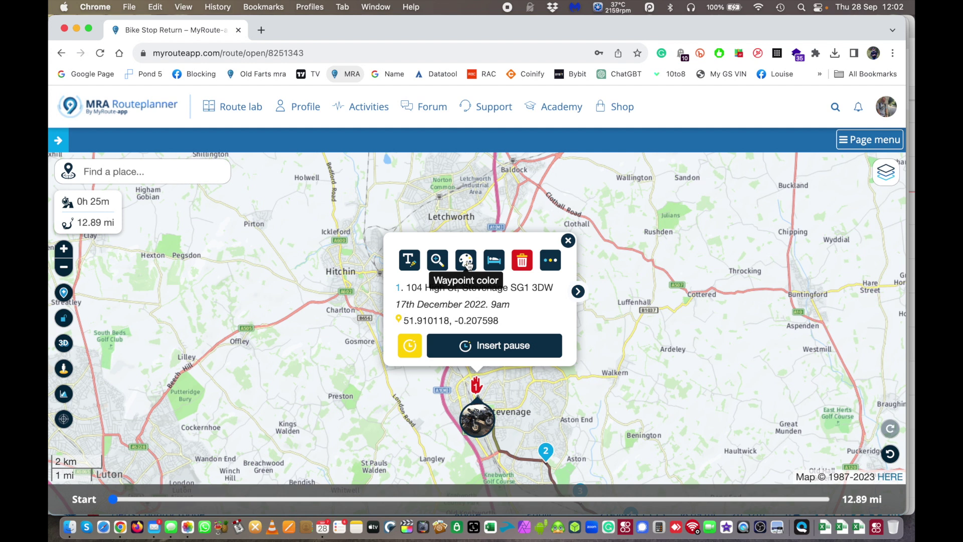
pyautogui.click(467, 262)
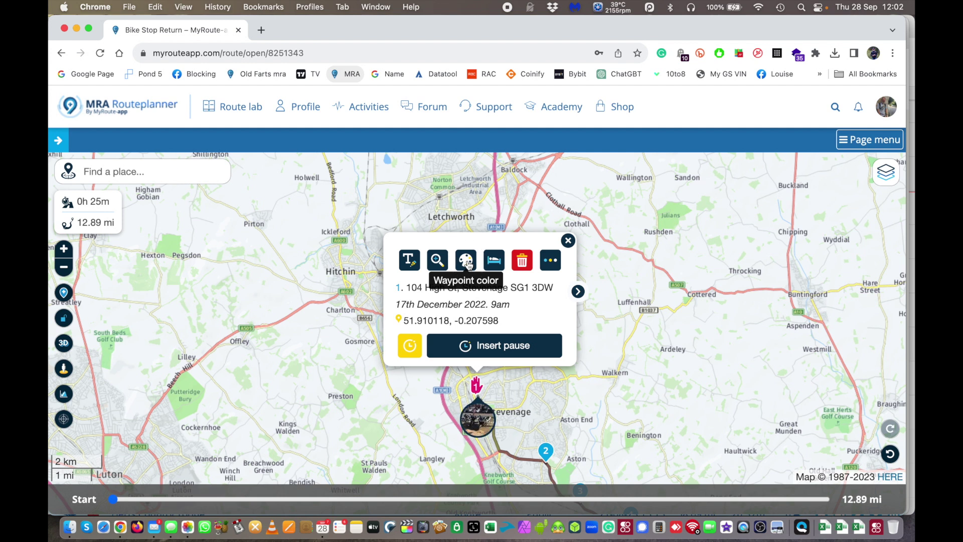
pyautogui.click(467, 262)
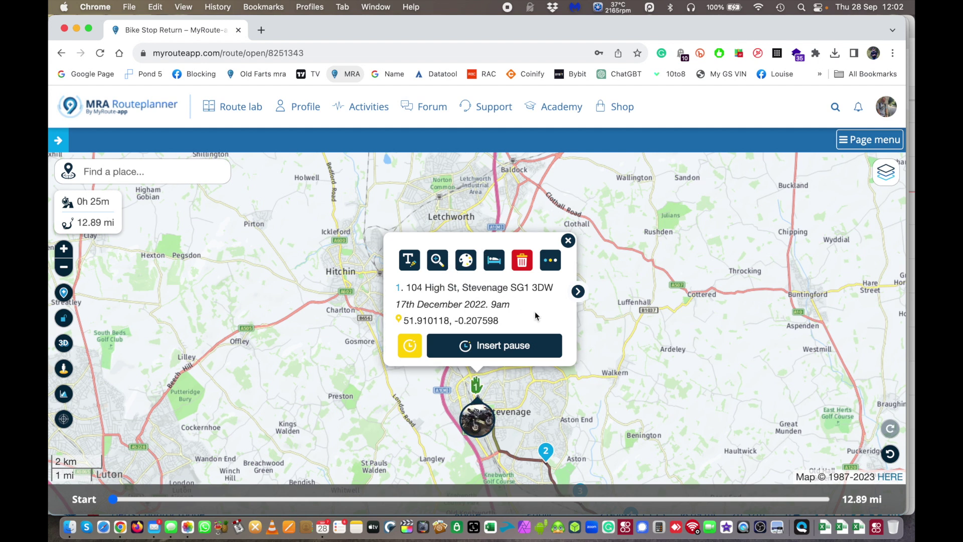
pyautogui.click(550, 259)
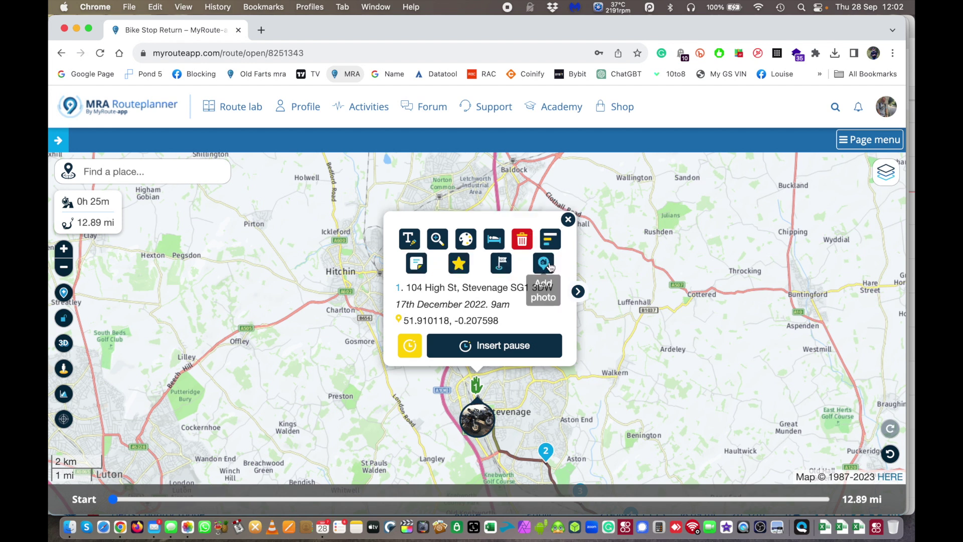
pyautogui.click(501, 267)
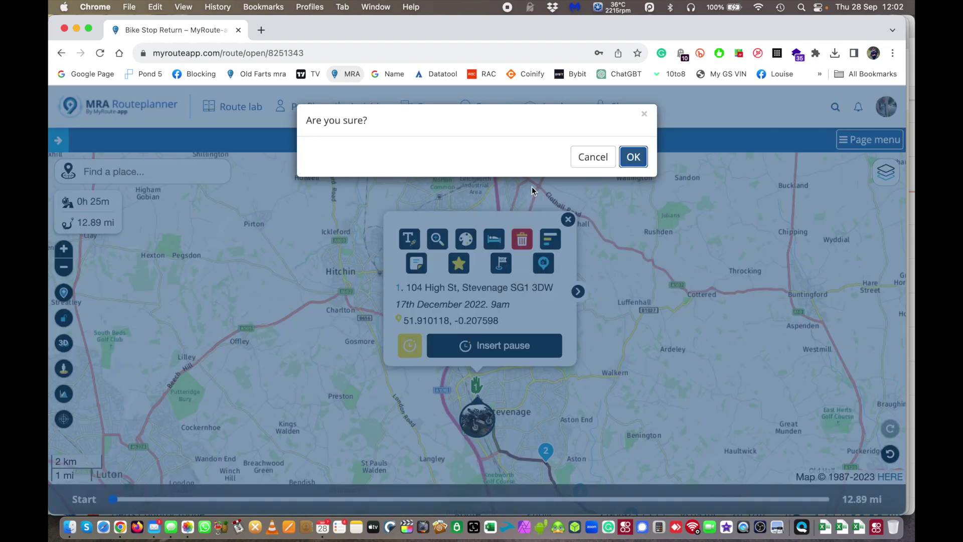
pyautogui.click(627, 158)
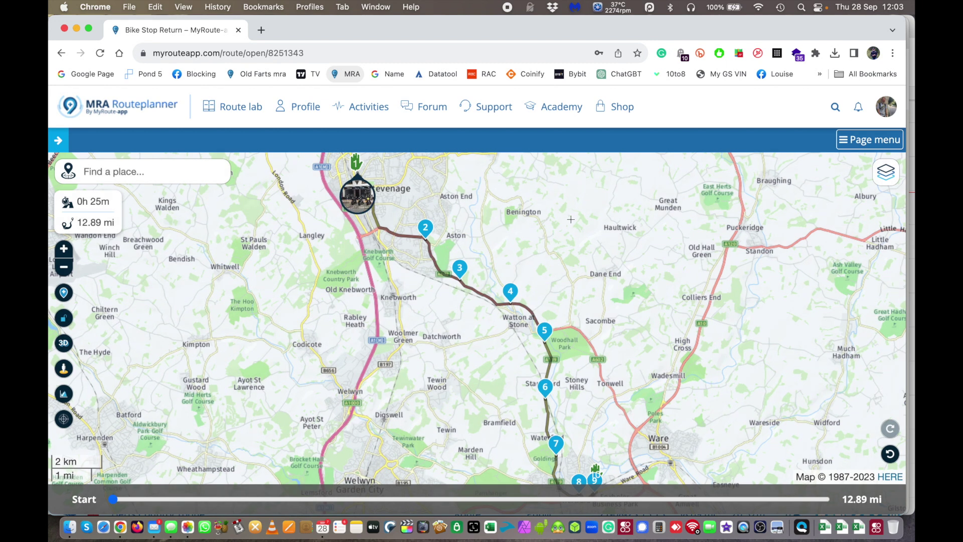
# - Zoom to street level on waypoint 1, move on to waypoint 2, and show the map types
pyautogui.moveTo(612, 316)
pyautogui.mouseDown()
pyautogui.moveTo(585, 247)
pyautogui.moveTo(598, 250)
pyautogui.moveTo(595, 268)
pyautogui.moveTo(649, 355)
pyautogui.moveTo(692, 374)
pyautogui.mouseUp()
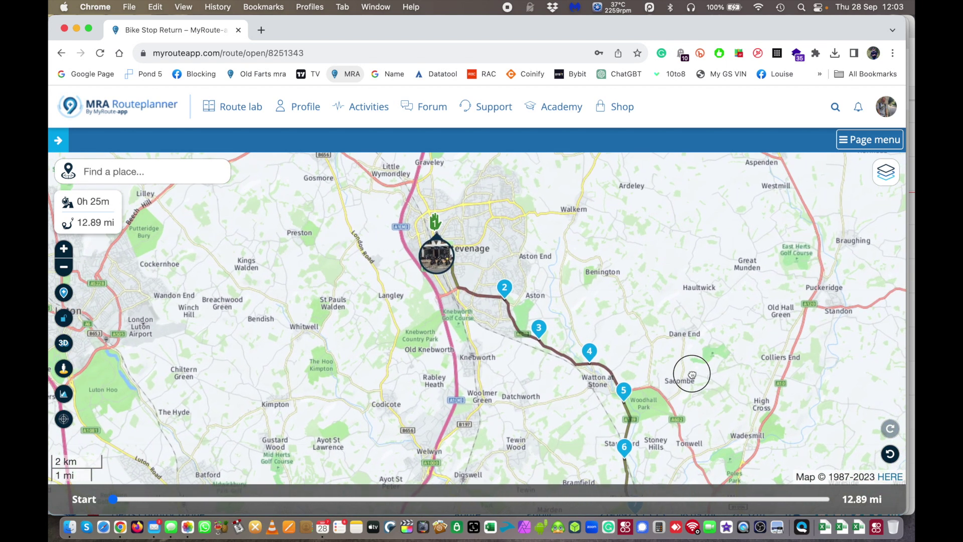
pyautogui.click(436, 223)
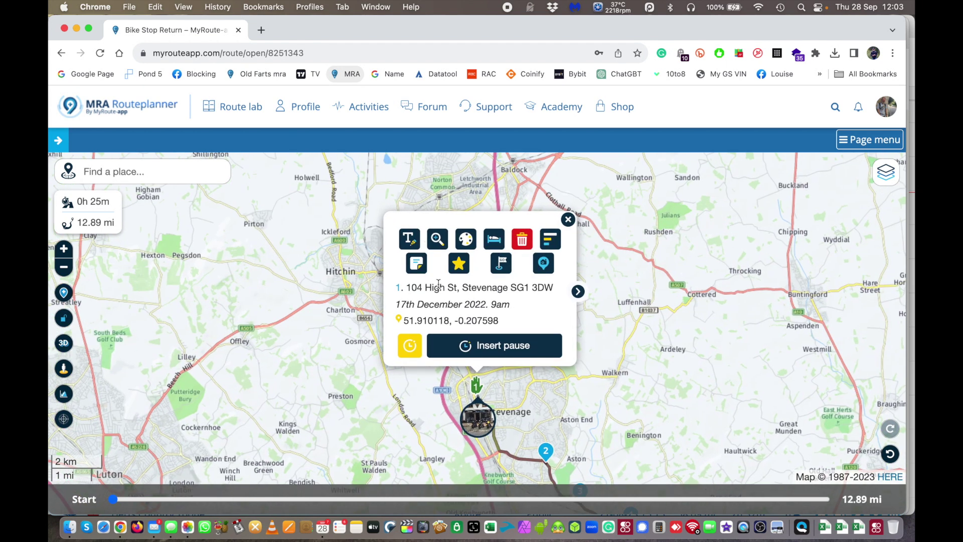
pyautogui.click(437, 240)
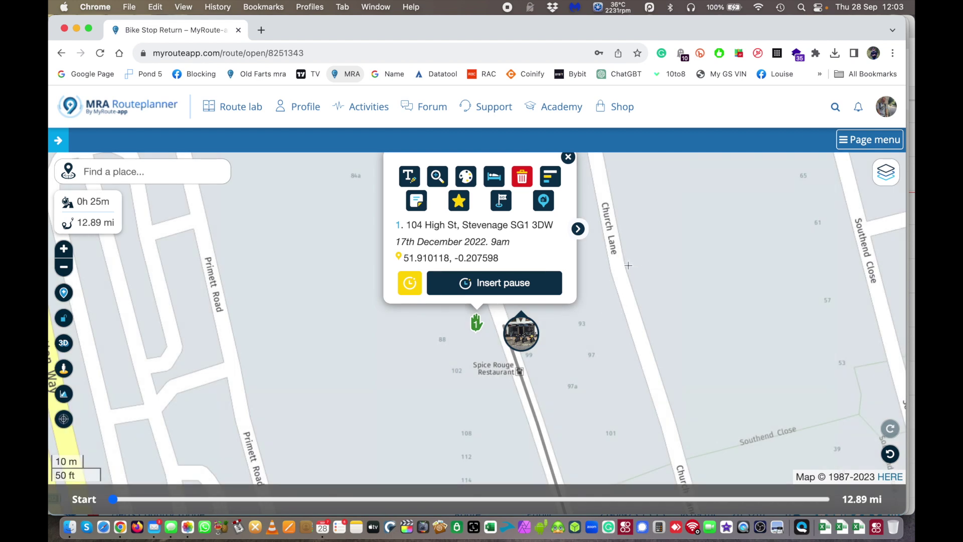
pyautogui.click(578, 231)
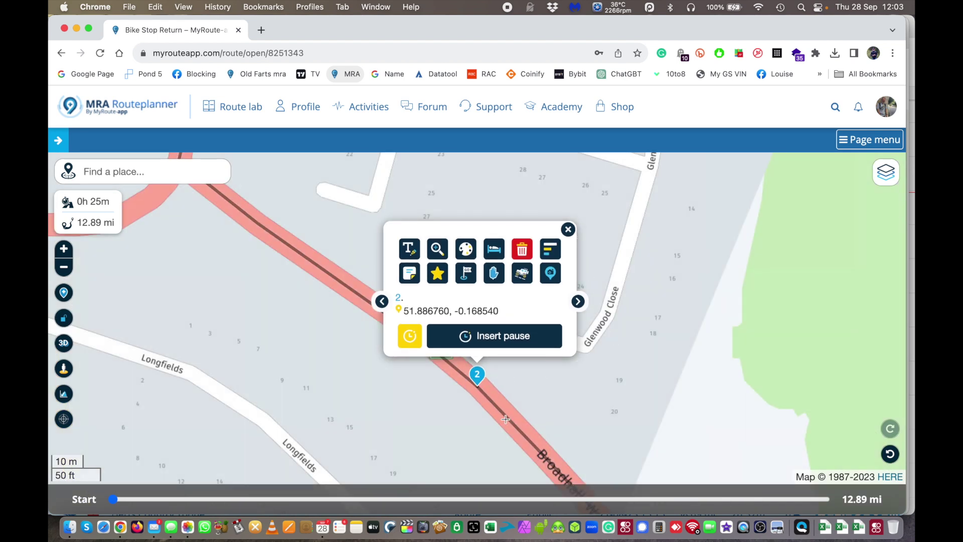
pyautogui.click(886, 176)
# - Step through waypoints 3 to 9 on Ware Road, then close the waypoint details
pyautogui.click(578, 301)
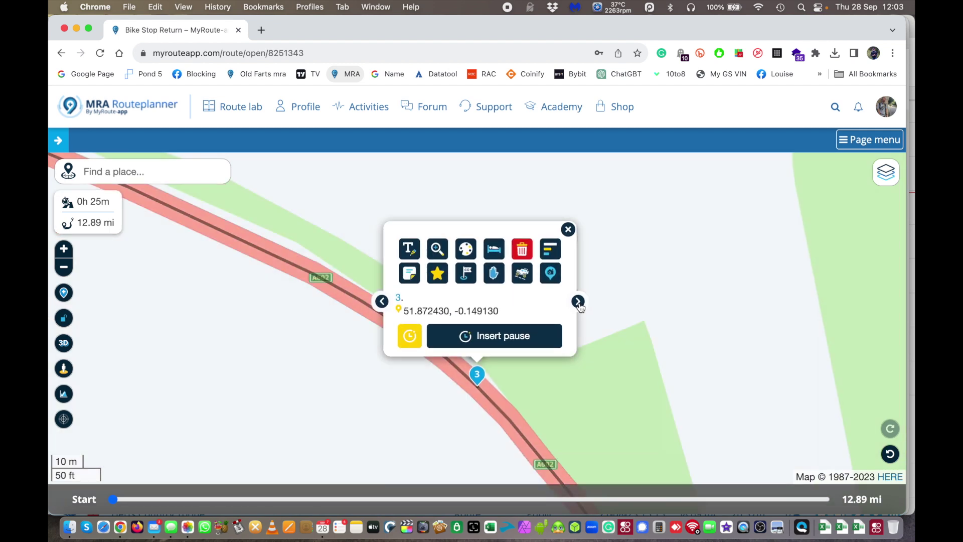
pyautogui.click(578, 301)
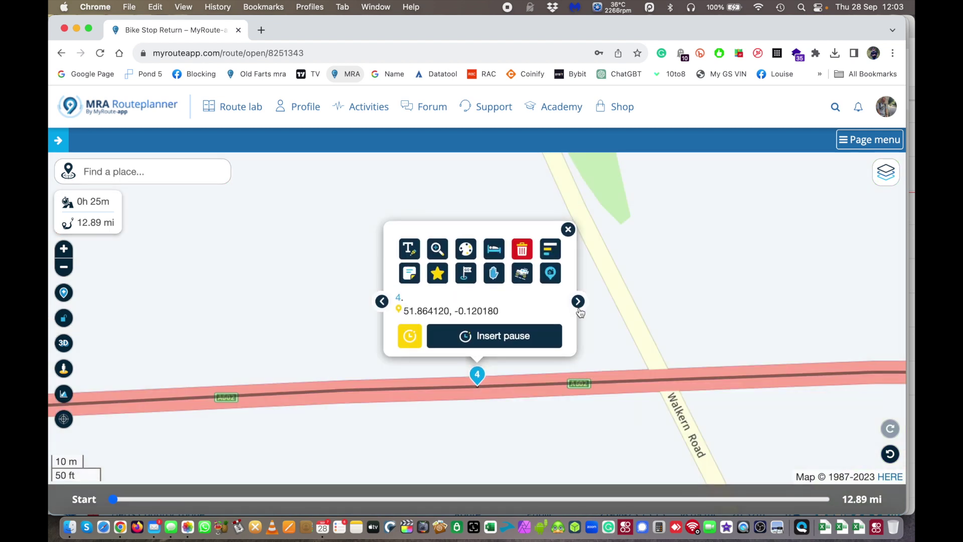
pyautogui.click(578, 301)
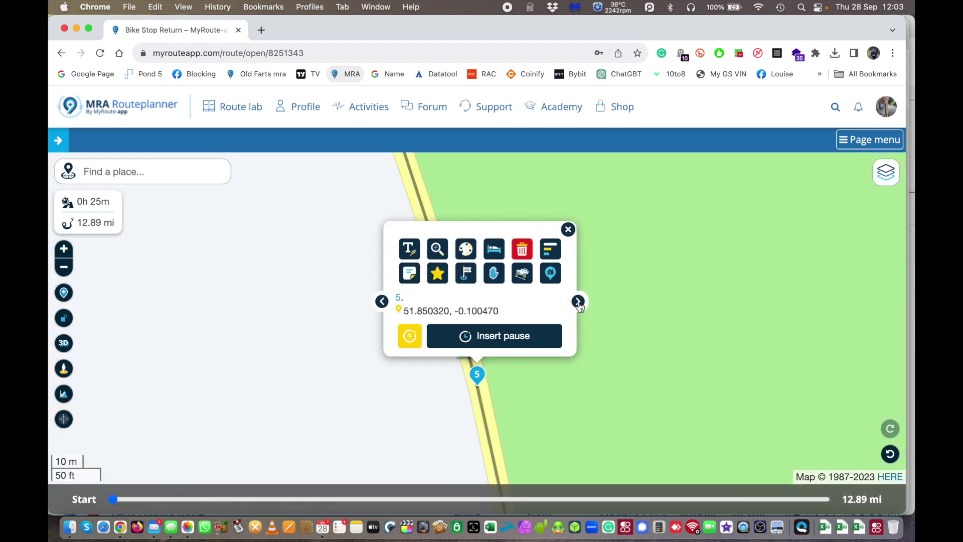
pyautogui.click(578, 301)
pyautogui.click(578, 301)
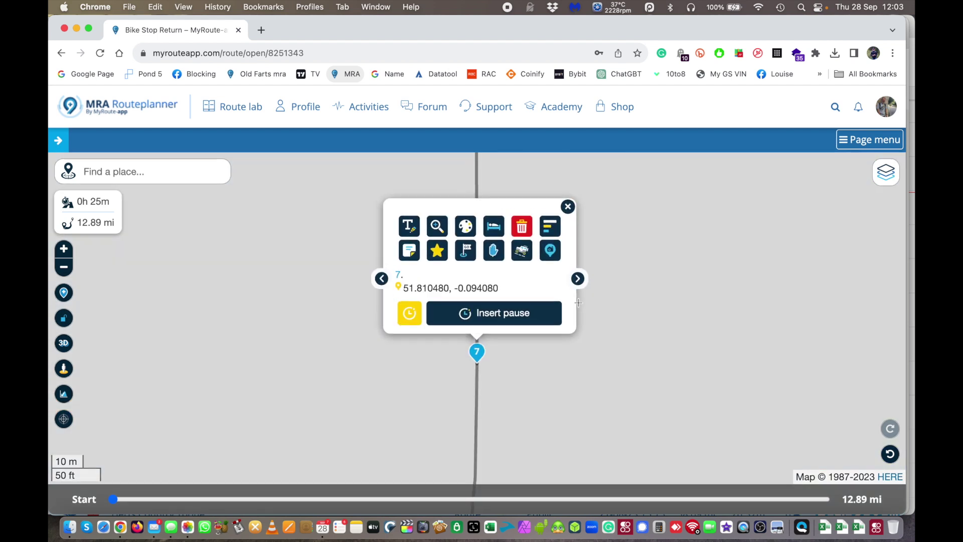
pyautogui.click(578, 302)
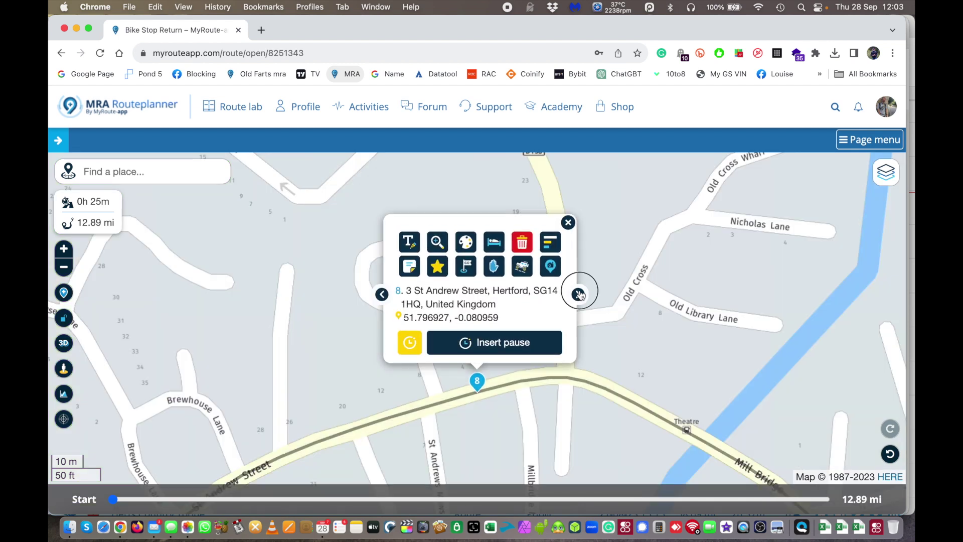
pyautogui.click(578, 295)
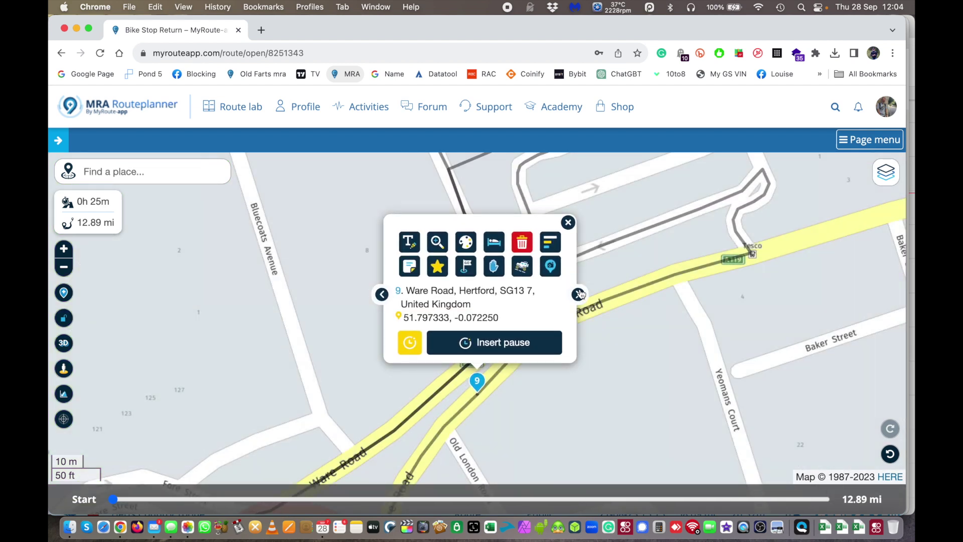
pyautogui.click(568, 223)
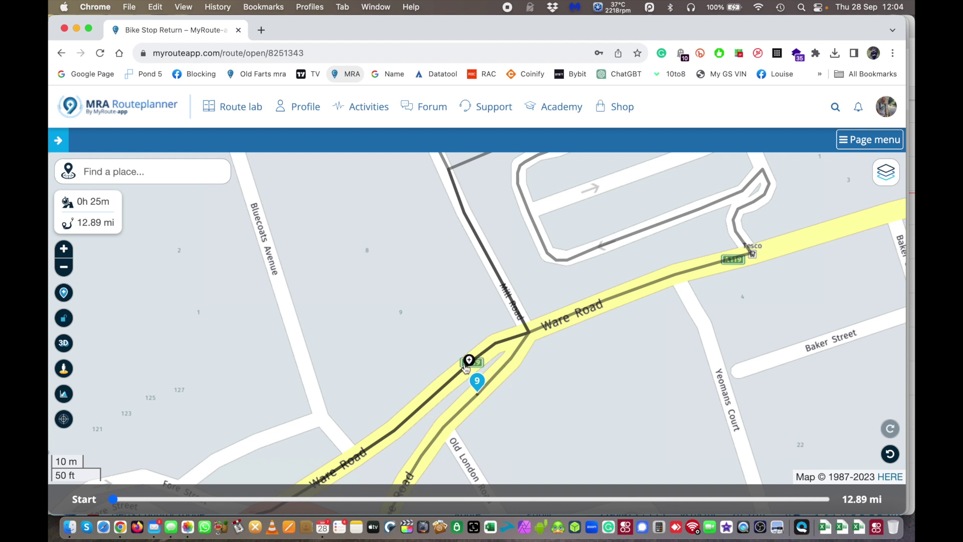
# - Drag waypoint 9 onto the upper Ware Road branch, shortening the route to 12.50 mi, 0h 23m
pyautogui.moveTo(561, 416); pyautogui.dragTo(661, 308)
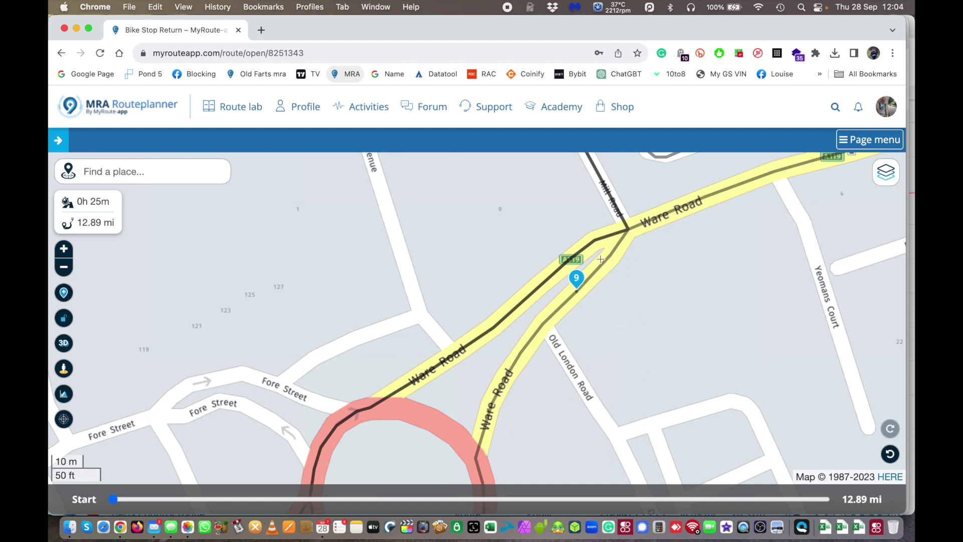
pyautogui.moveTo(576, 279); pyautogui.dragTo(558, 256)
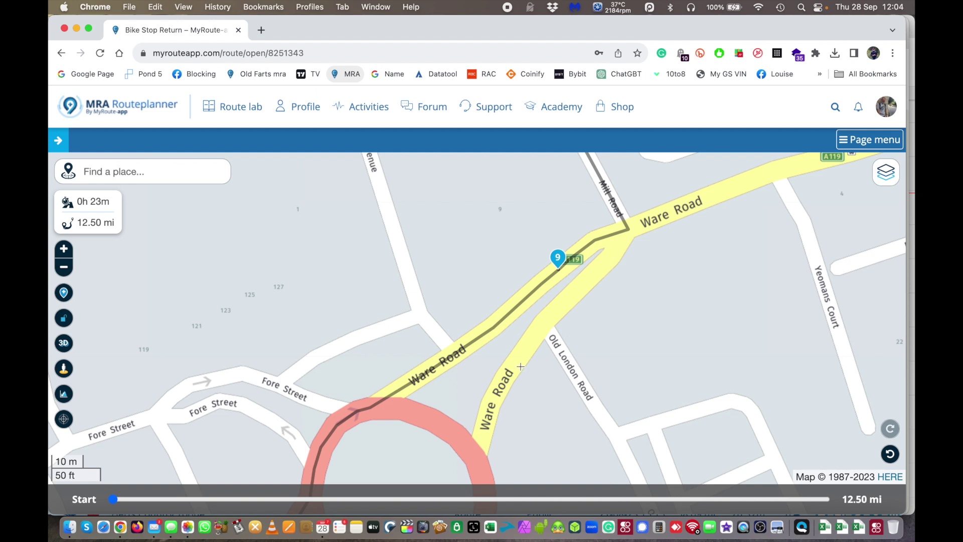
pyautogui.click(558, 259)
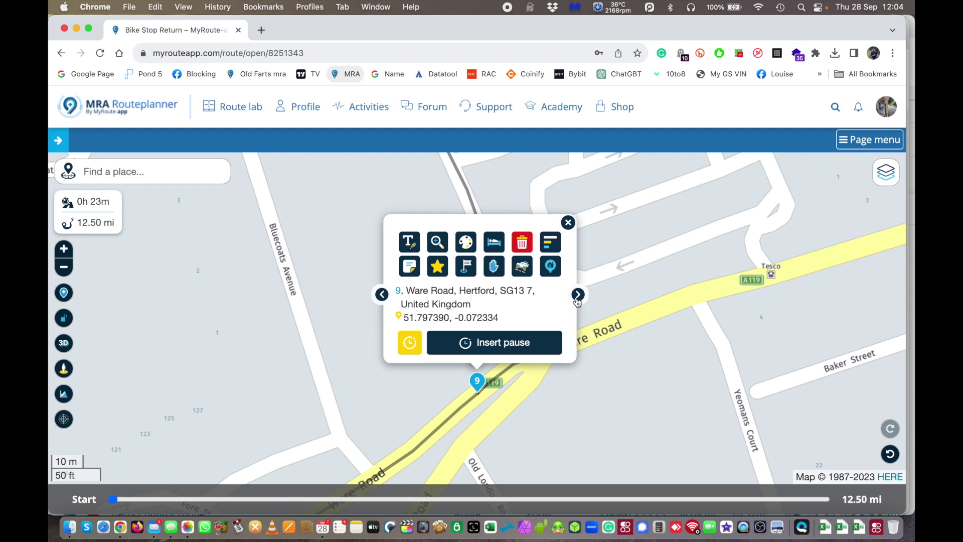
pyautogui.click(580, 291)
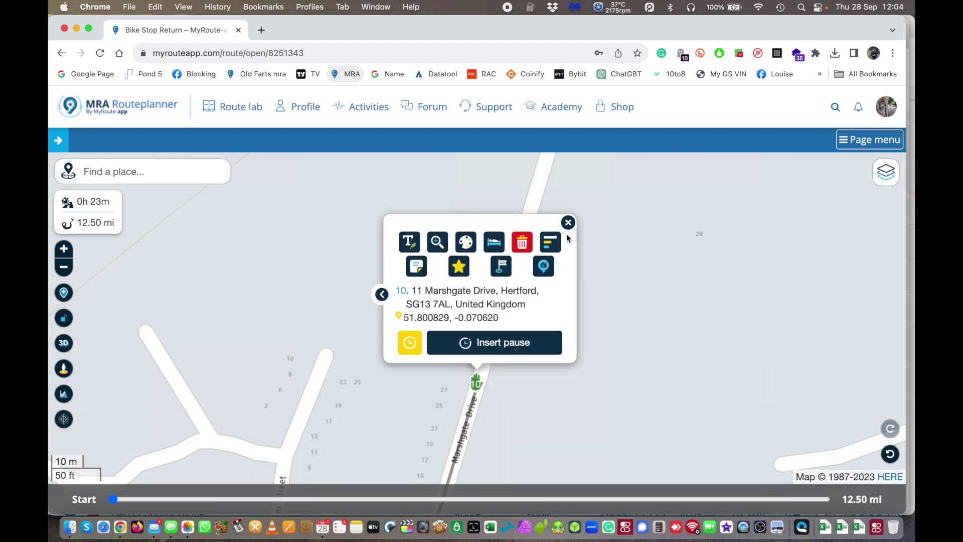
pyautogui.click(568, 222)
# - Drag waypoints 2, 3 and 4 east to Benington, Dane End and Sacombe, lengthening the route to 18.04 mi
pyautogui.scroll(-10, 629, 276)
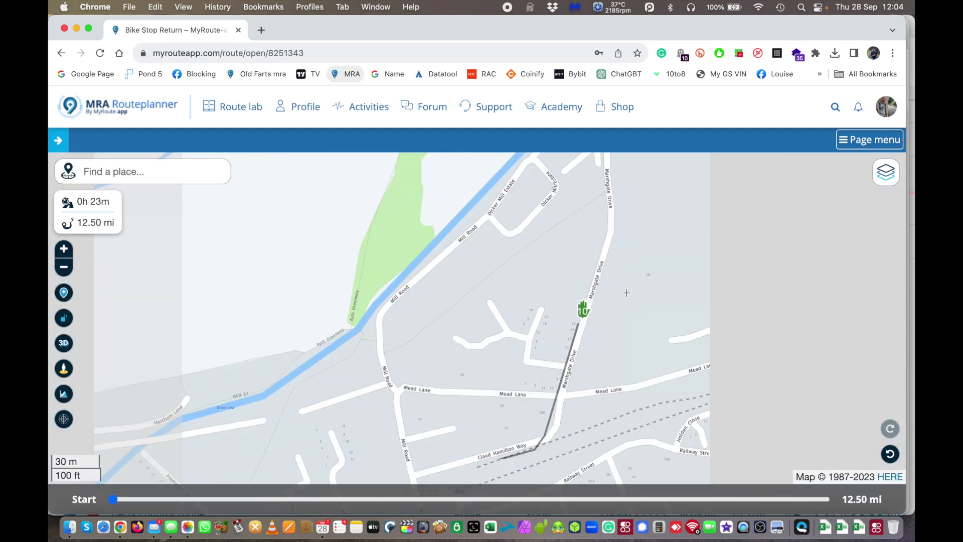
pyautogui.scroll(-5, 627, 297)
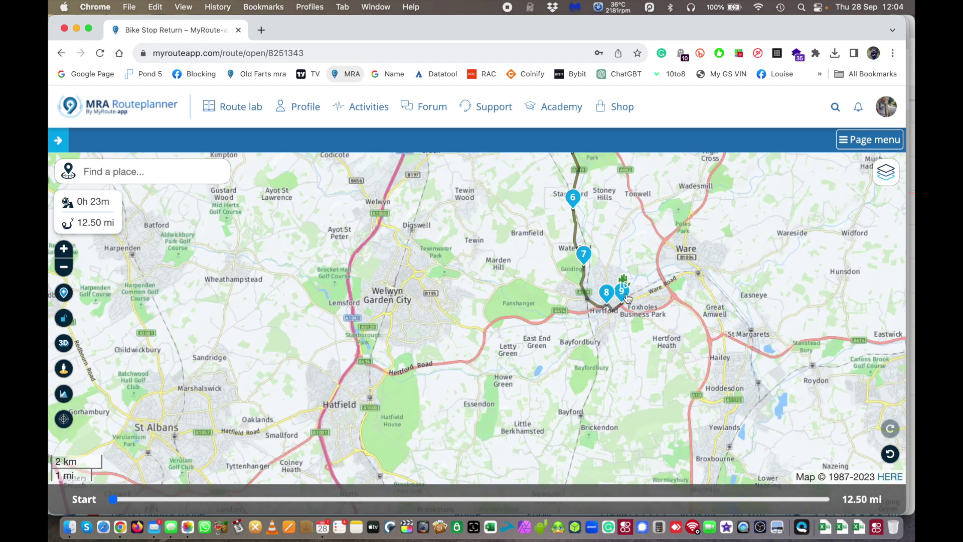
pyautogui.moveTo(683, 264); pyautogui.dragTo(669, 407)
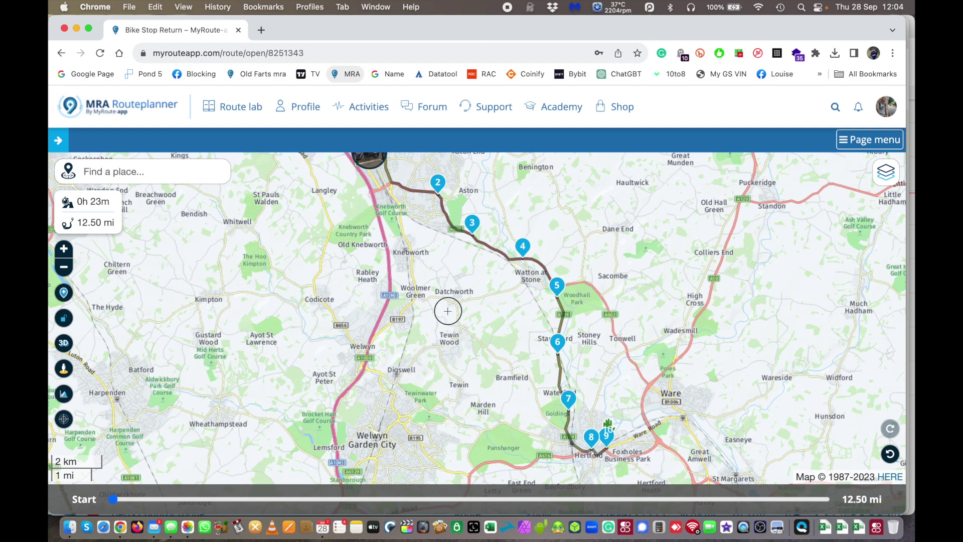
pyautogui.moveTo(447, 309); pyautogui.dragTo(463, 367)
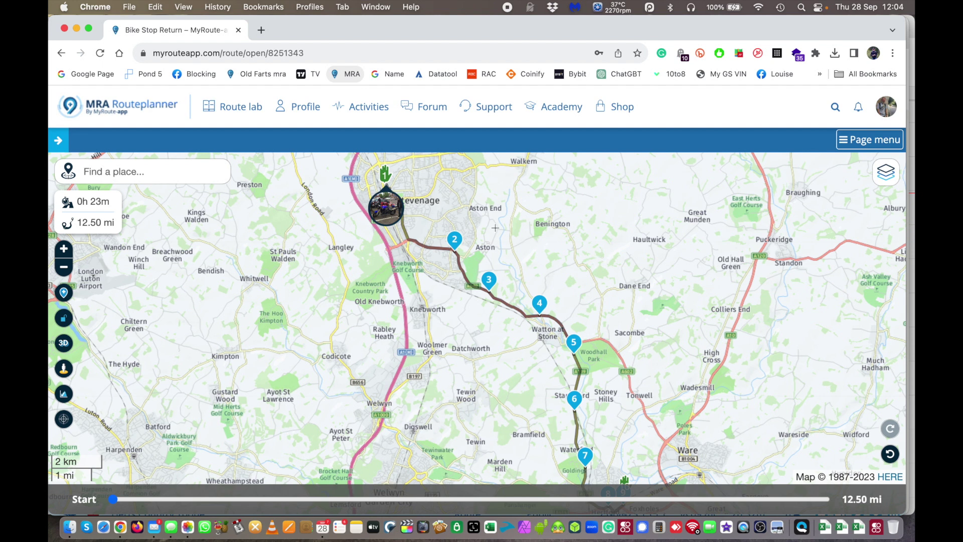
pyautogui.moveTo(455, 240); pyautogui.dragTo(571, 226)
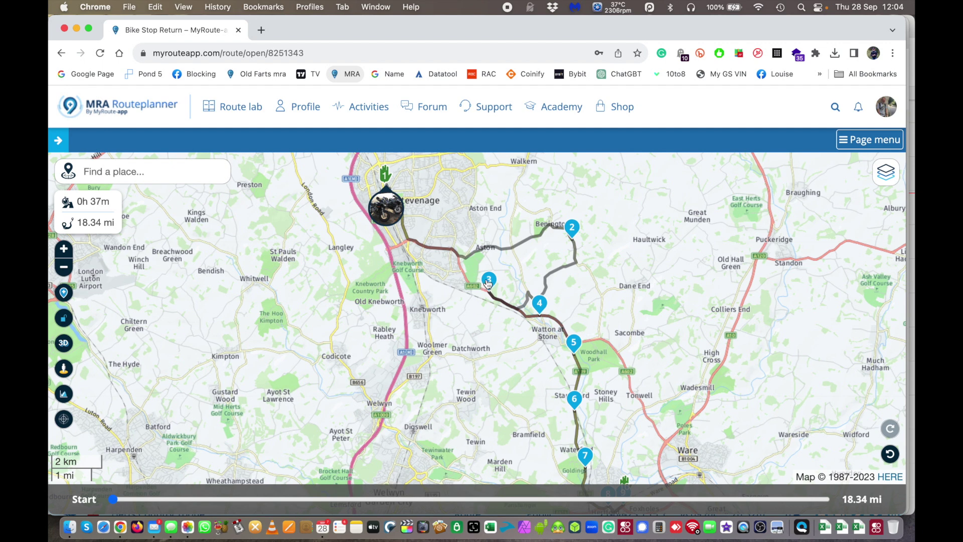
pyautogui.moveTo(488, 282); pyautogui.dragTo(602, 289)
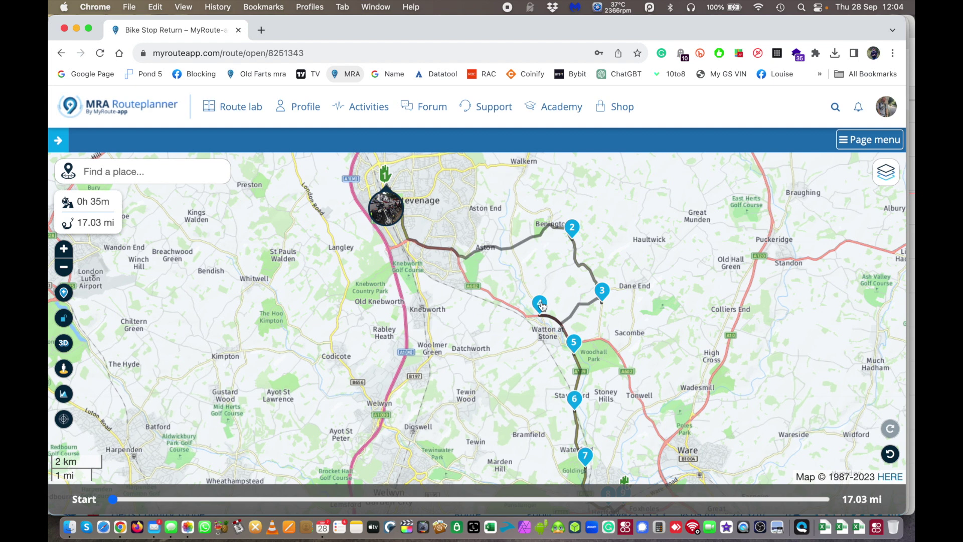
pyautogui.moveTo(541, 305); pyautogui.dragTo(635, 302)
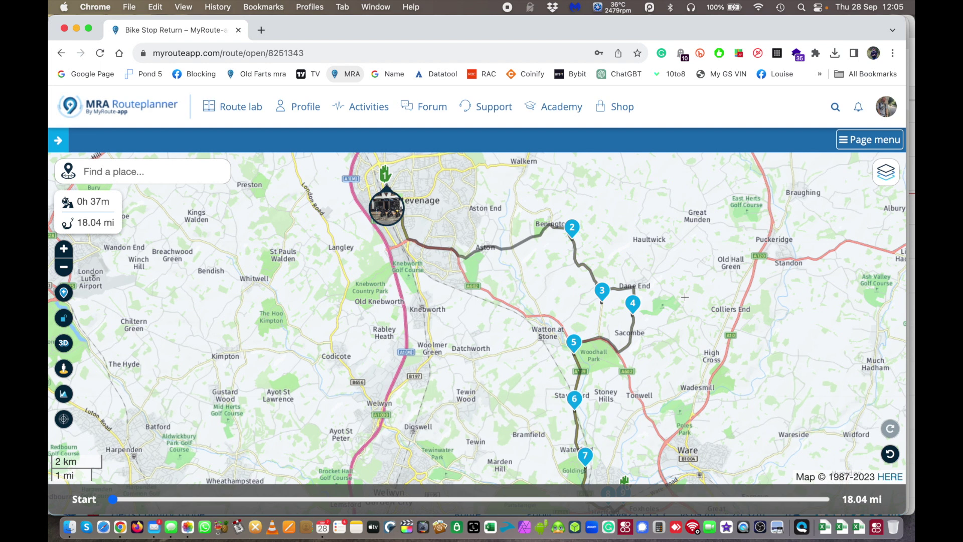
# - Undo the moves of waypoints 4, 3 and 2, restoring 12.50 mi, 0h 23m
pyautogui.press('super+z')
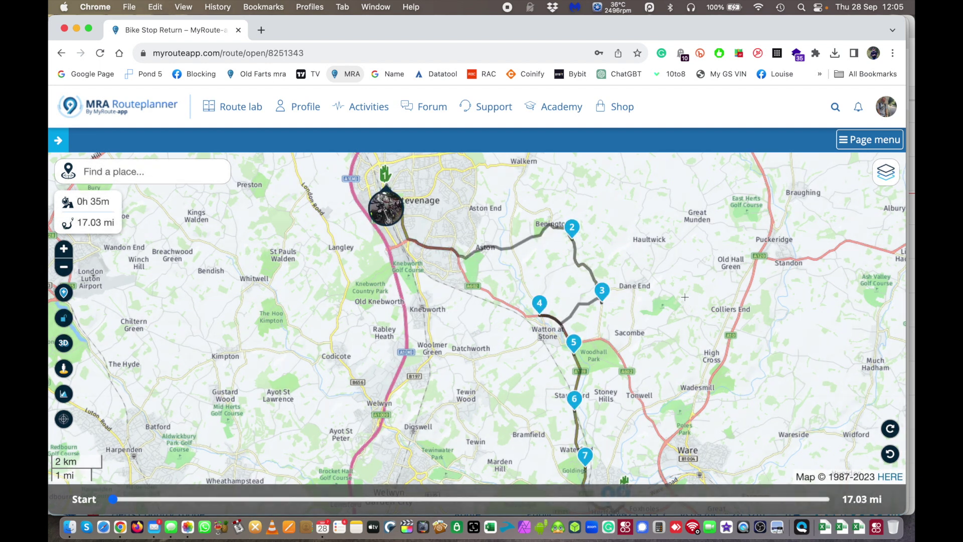
pyautogui.press('super+z')
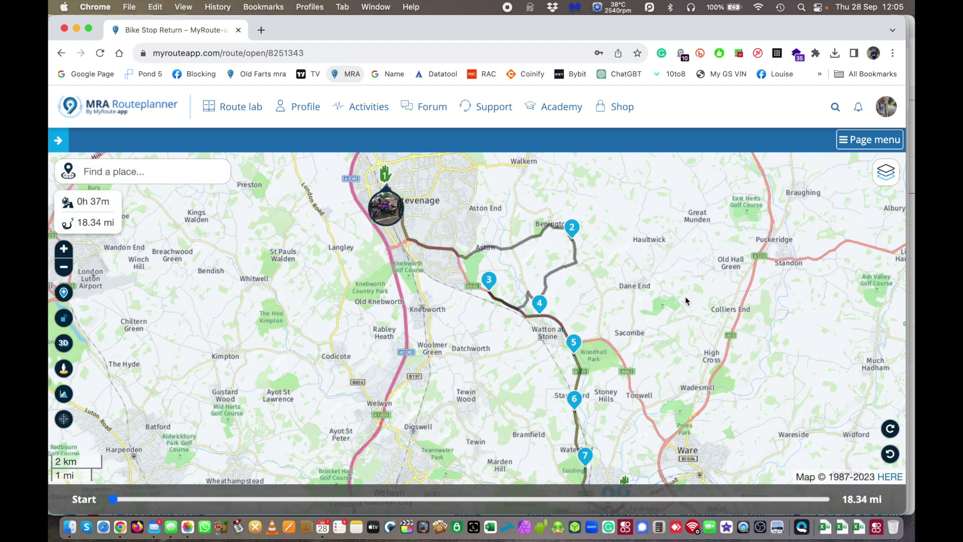
pyautogui.press('super+z')
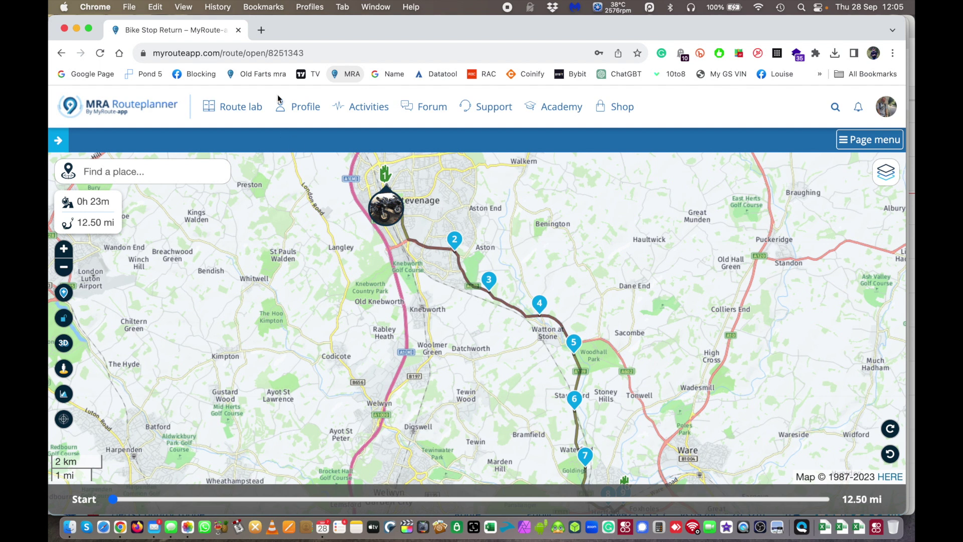
pyautogui.click(345, 76)
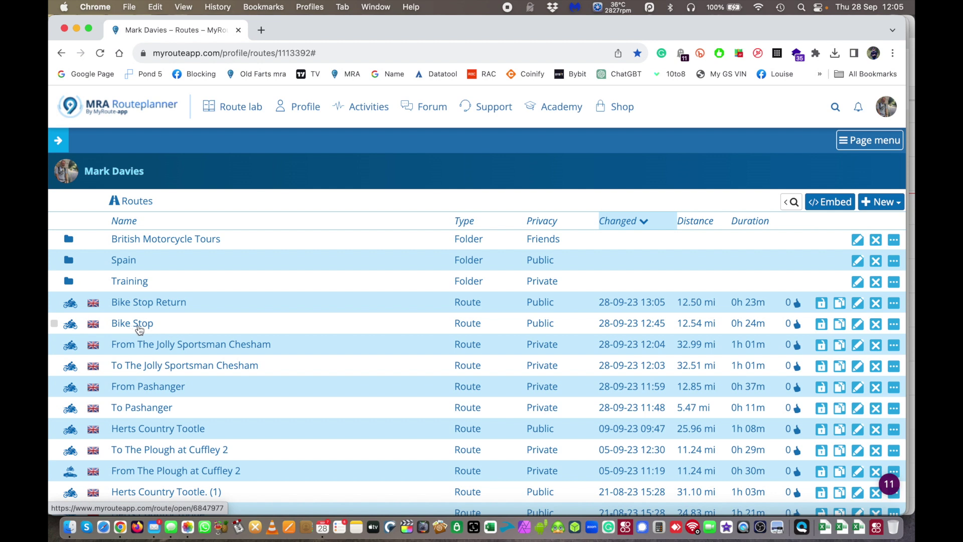
# - Open the original 12.54 mi Bike Stop route and display its Waypoints panel
pyautogui.click(139, 330)
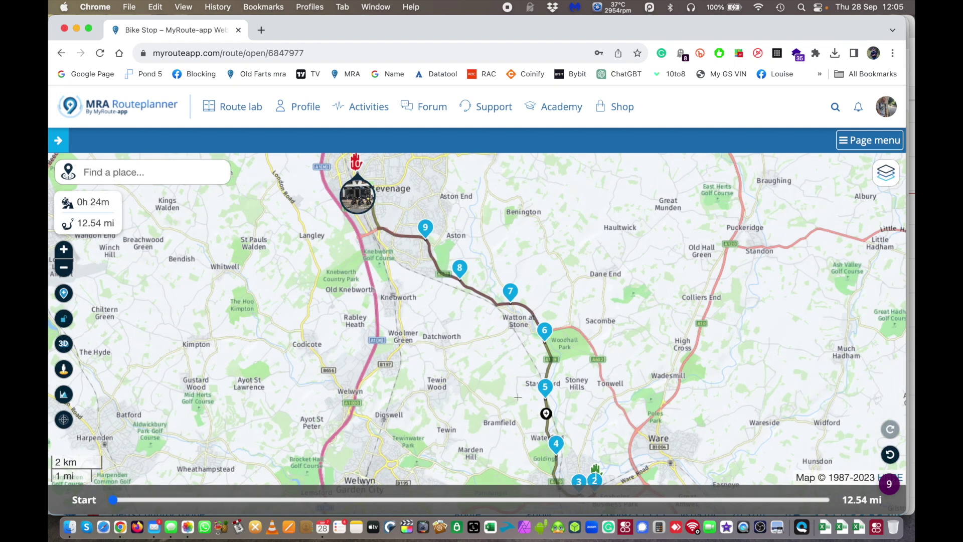
pyautogui.click(58, 140)
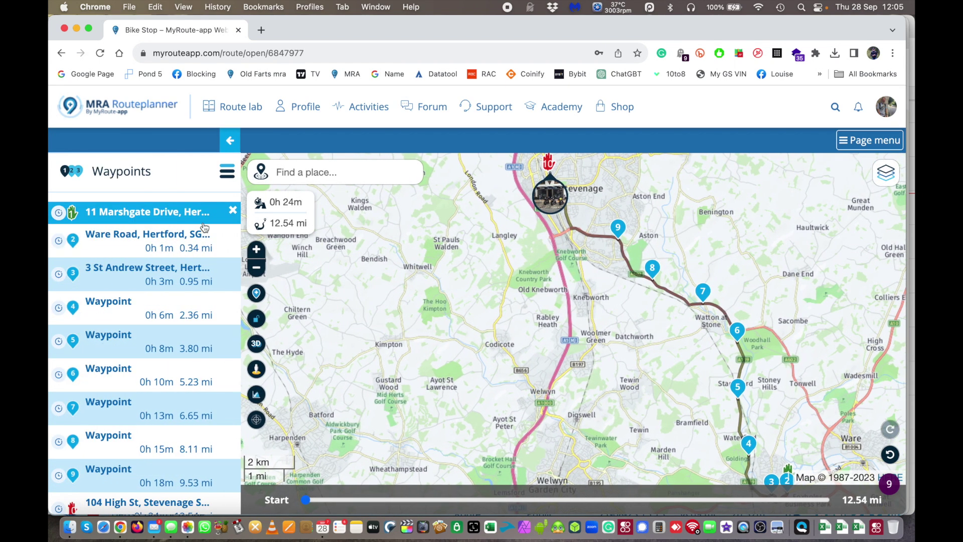
# - Append ' Go' to the name in Route-information, making it 'Bike Stop Go'
pyautogui.click(227, 172)
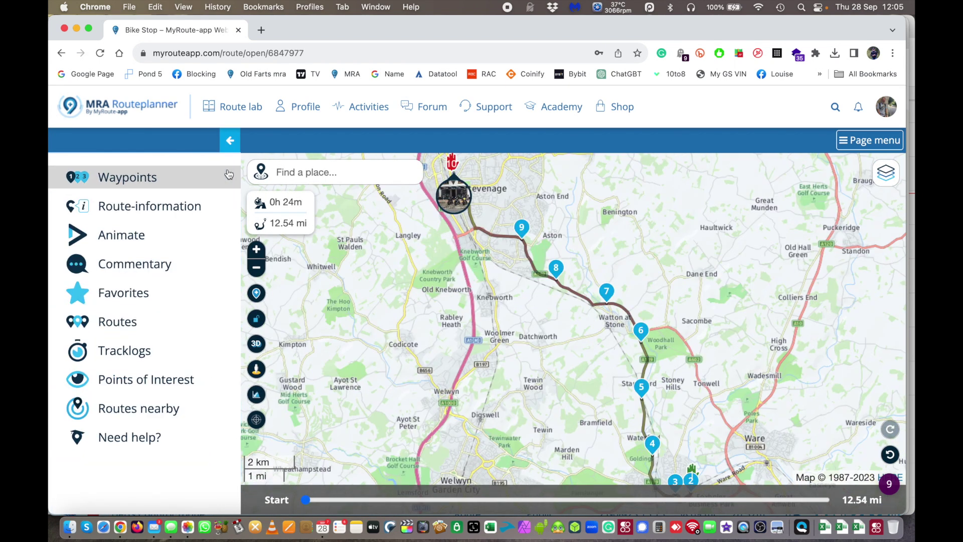
pyautogui.click(175, 212)
pyautogui.click(167, 224)
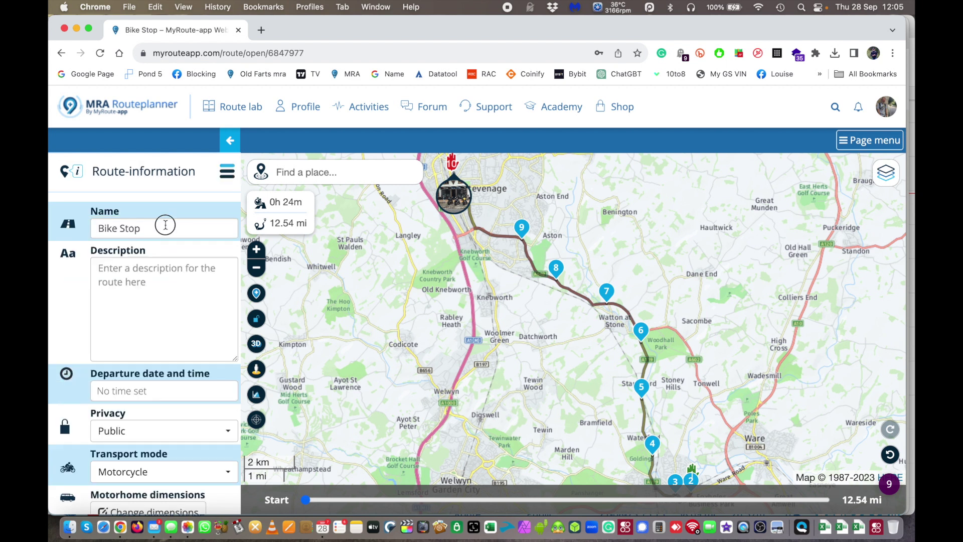
pyautogui.write('Go')
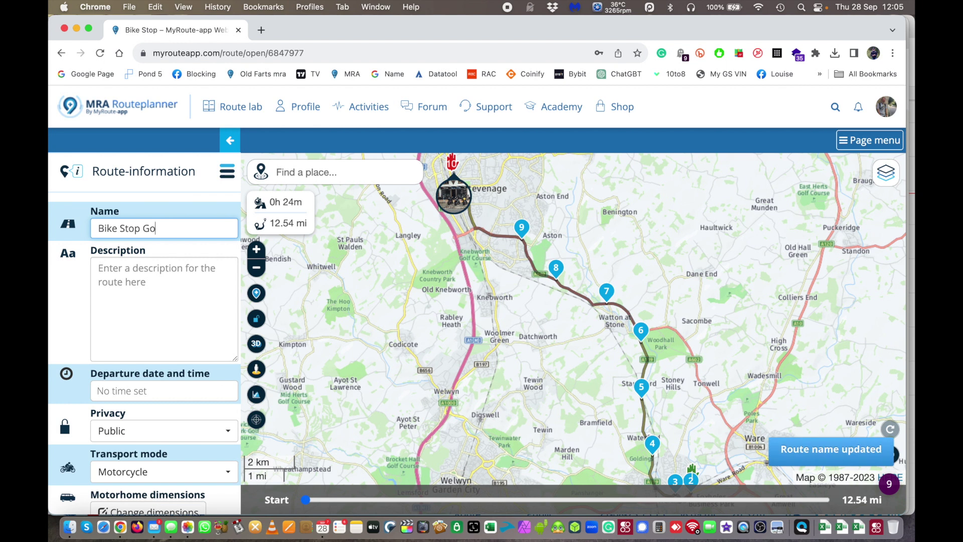
pyautogui.scroll(-3, 84, 331)
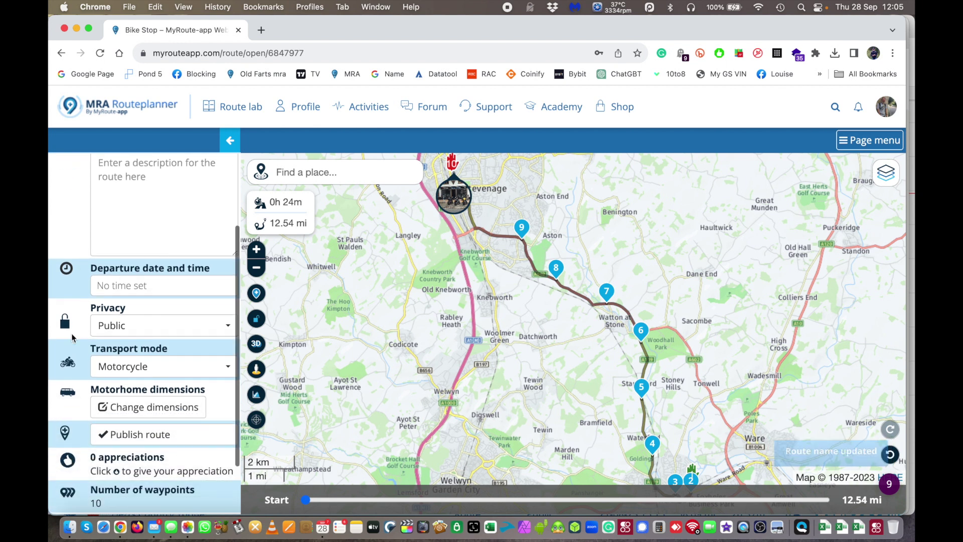
pyautogui.click(231, 371)
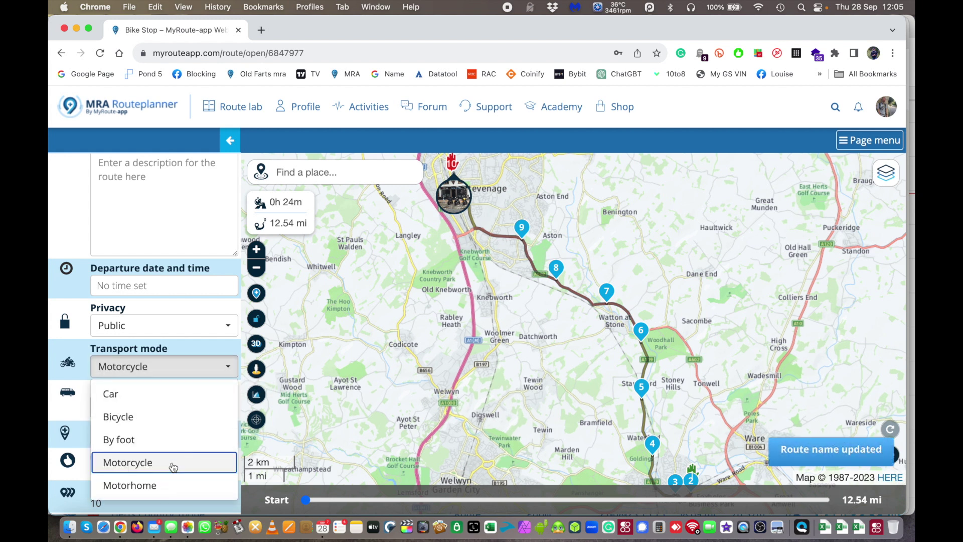
pyautogui.scroll(-2, 172, 467)
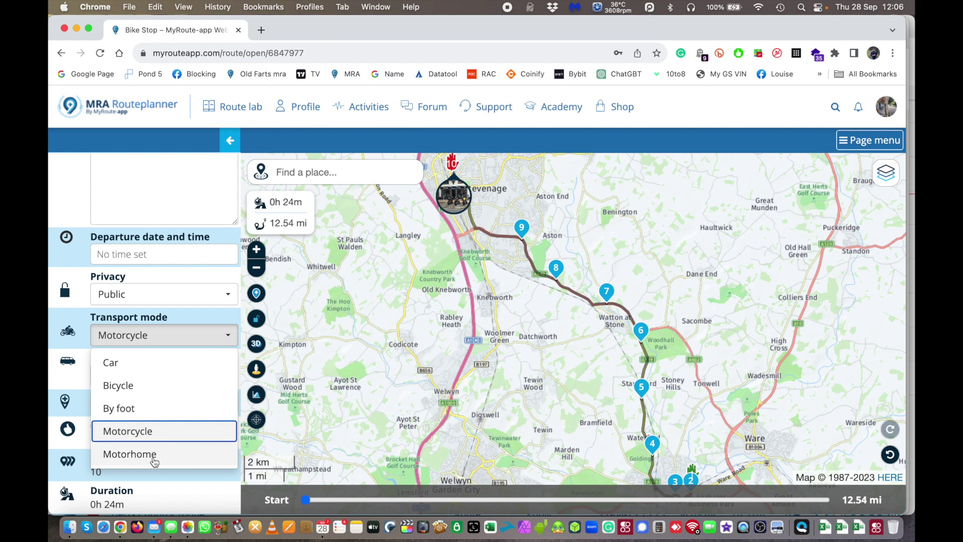
pyautogui.click(161, 433)
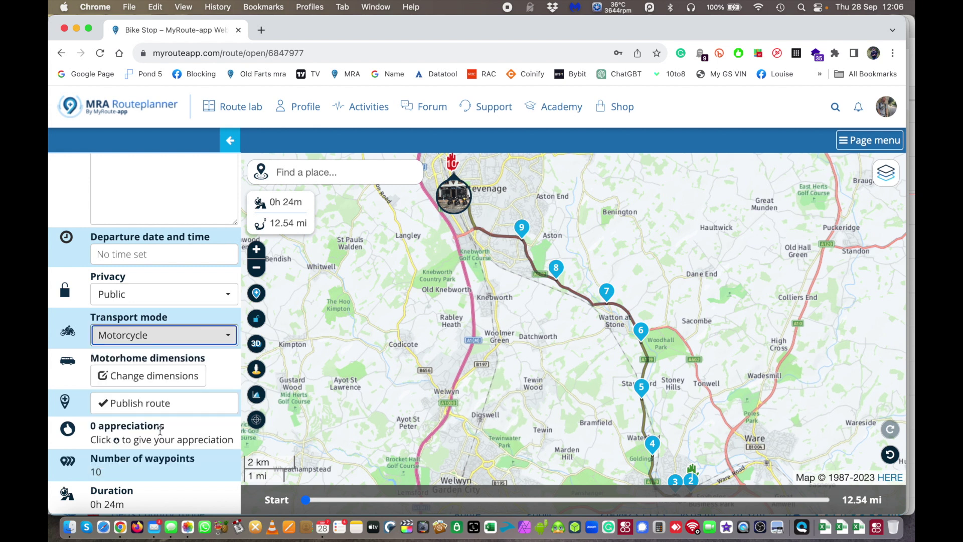